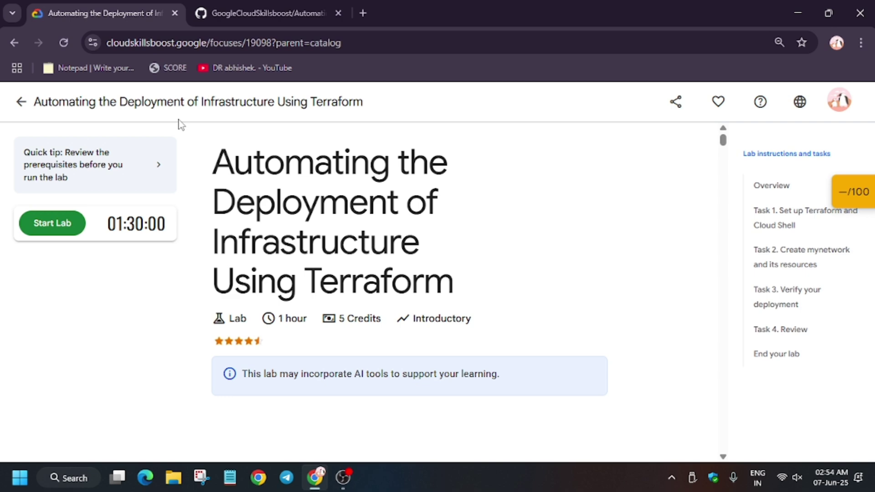
Start the Terraform lab, launching it with 5 credits
click(26, 223)
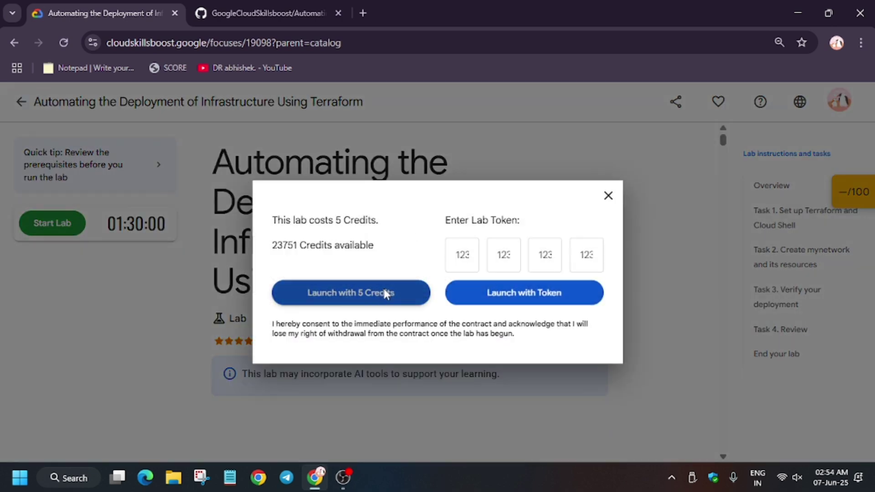
click(338, 294)
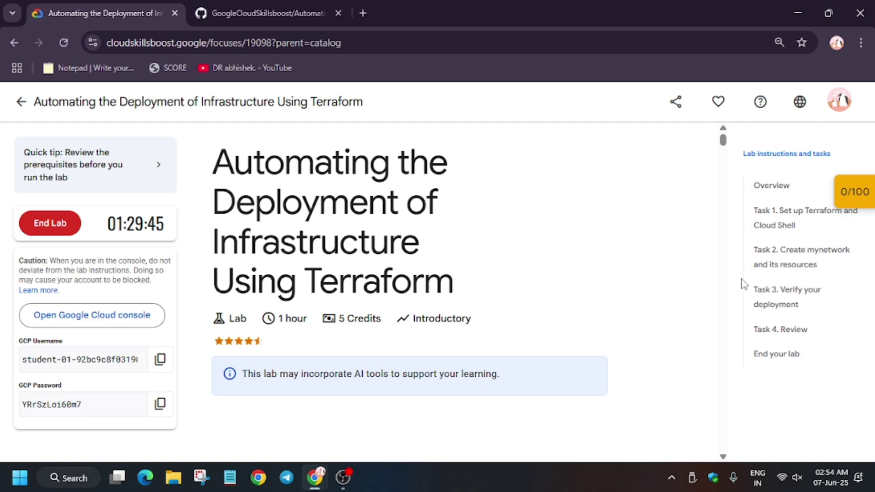
Jump to the Task 1 setup instructions for opening the lab project console
click(784, 224)
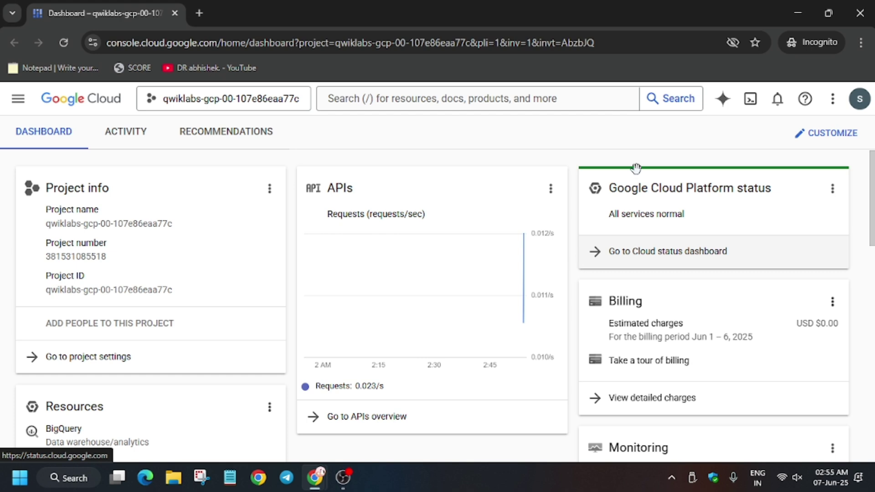
Activate Cloud Shell, enlarge its panel and authorize it to use the lab credentials
click(778, 99)
click(746, 105)
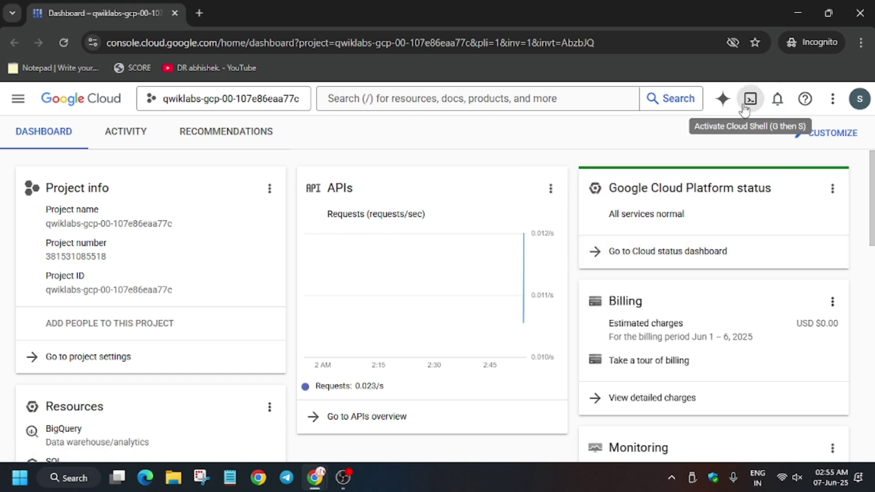
click(747, 104)
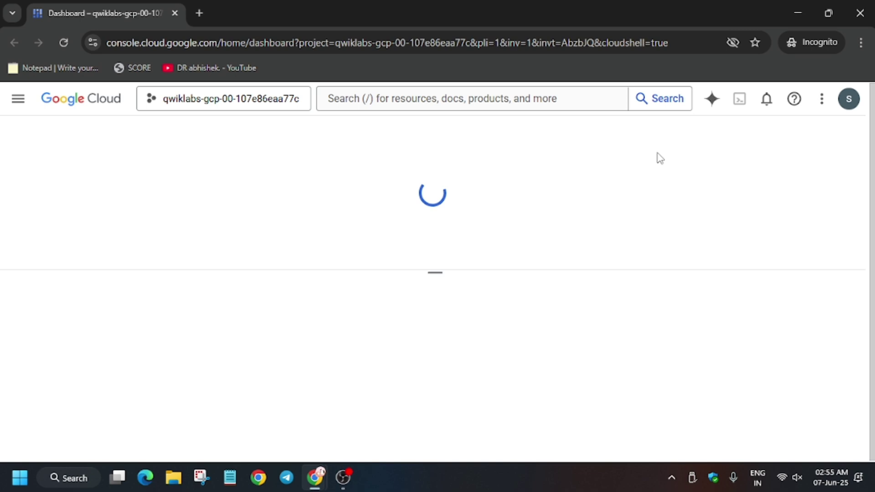
drag(438, 274, 438, 173)
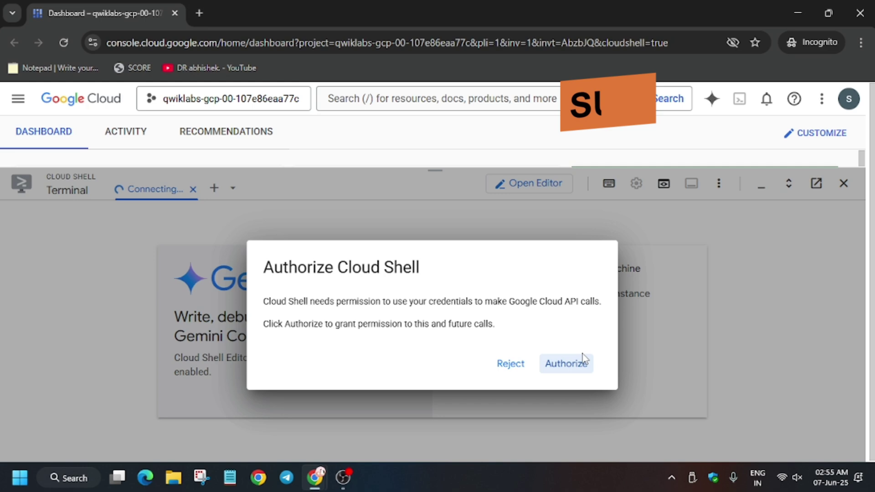
click(581, 363)
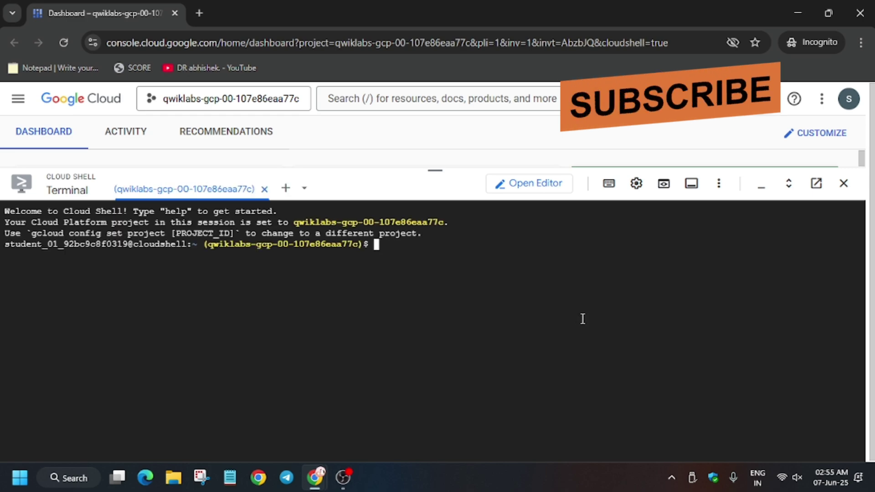
Copy the commands block from the GitHub lab.md page and run it in Cloud Shell
key(alt+Tab)
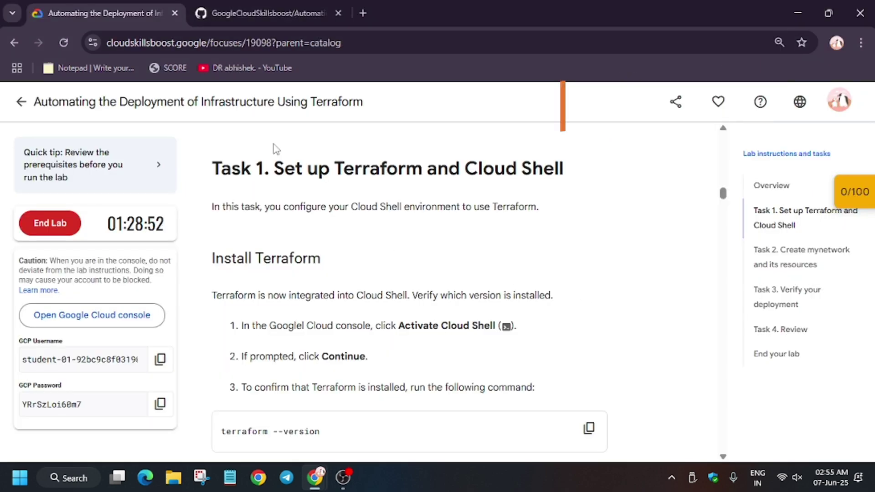
click(246, 6)
scroll(580, 344, down, 4)
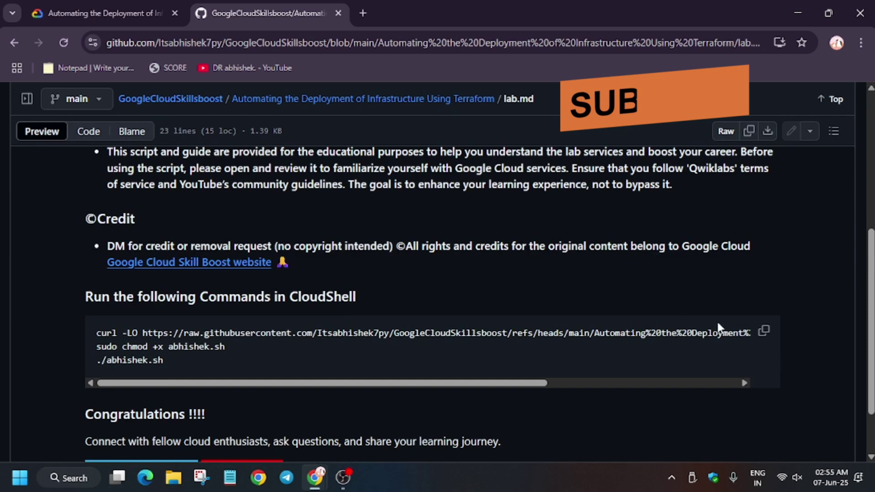
click(765, 334)
key(alt+Tab)
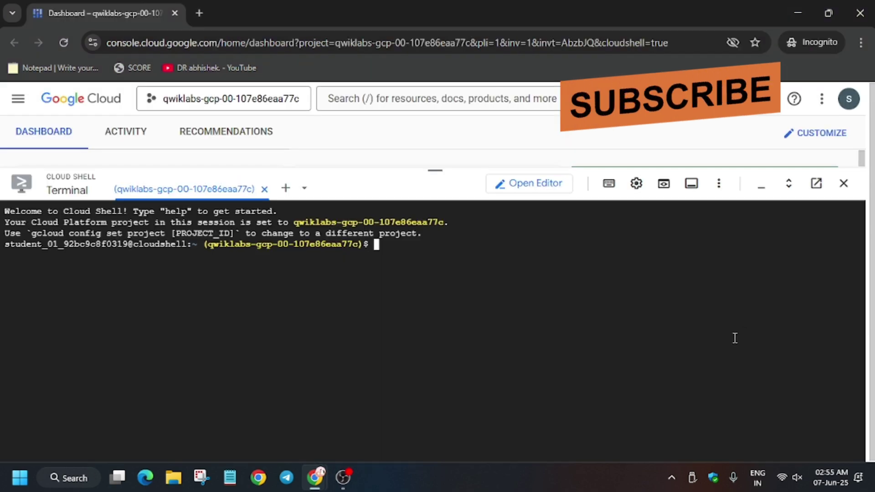
key(ctrl+v)
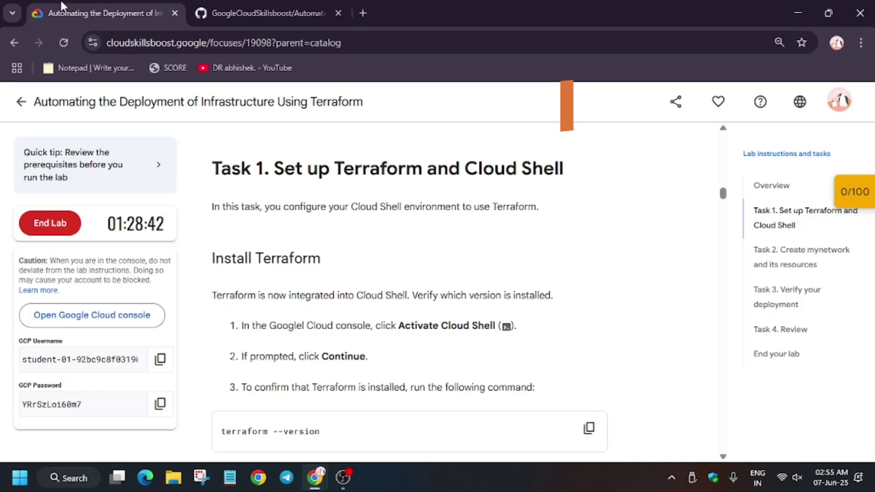
scroll(287, 299, down, 5)
scroll(286, 300, down, 4)
scroll(287, 304, down, 4)
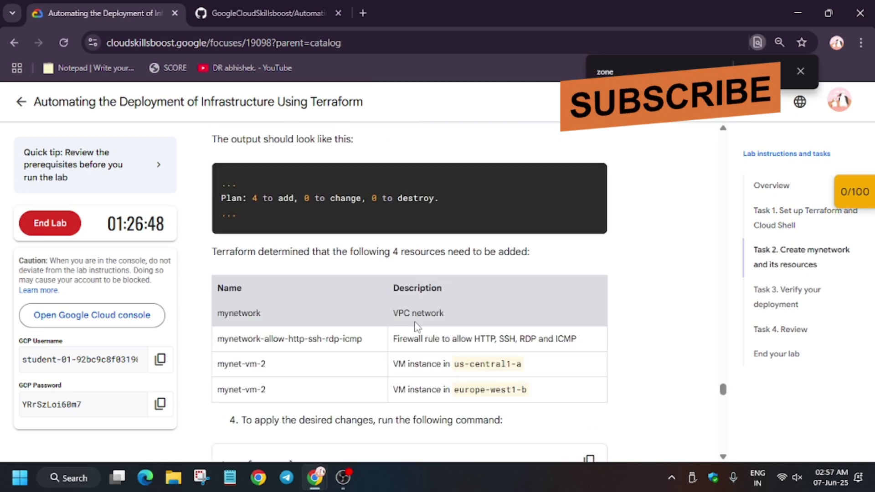
scroll(415, 326, down, 1)
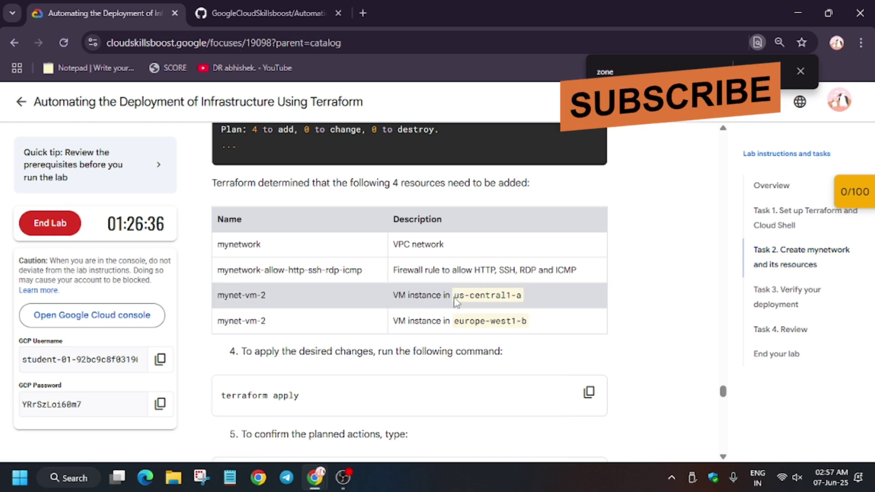
Copy the first VM's zone us-central1-a from the resource table and return to Cloud Shell
drag(455, 296, 537, 301)
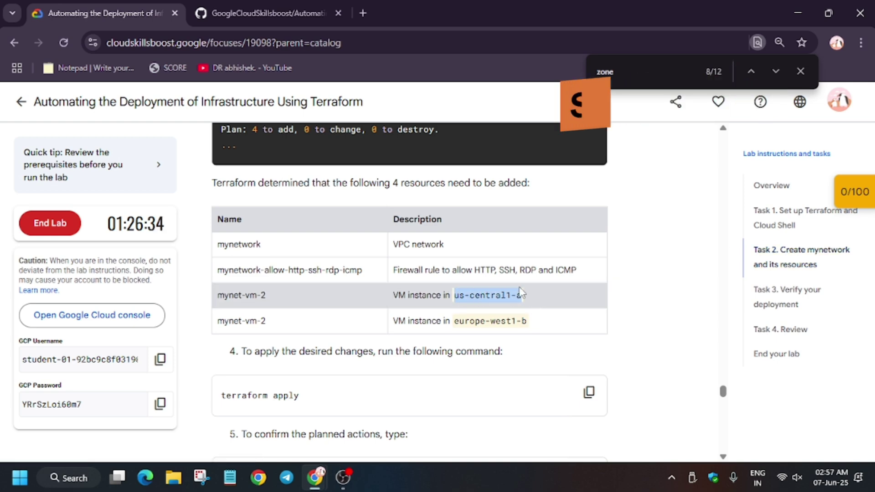
key(alt+Tab)
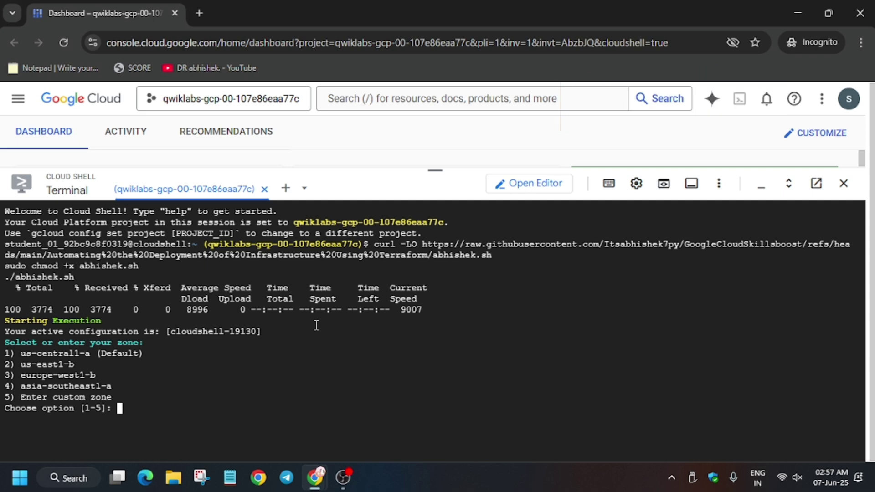
Choose the custom zone option and submit us-central1-a so Terraform applies the 4 resources
key(alt+Tab)
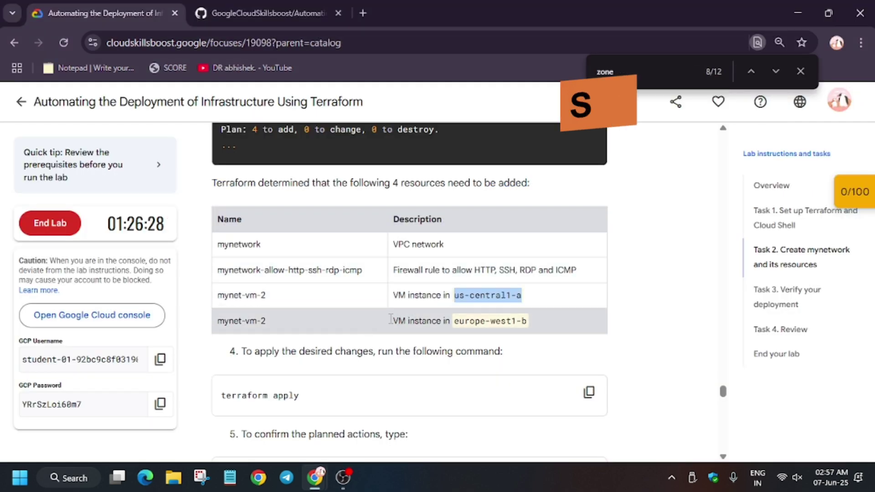
key(alt+Tab)
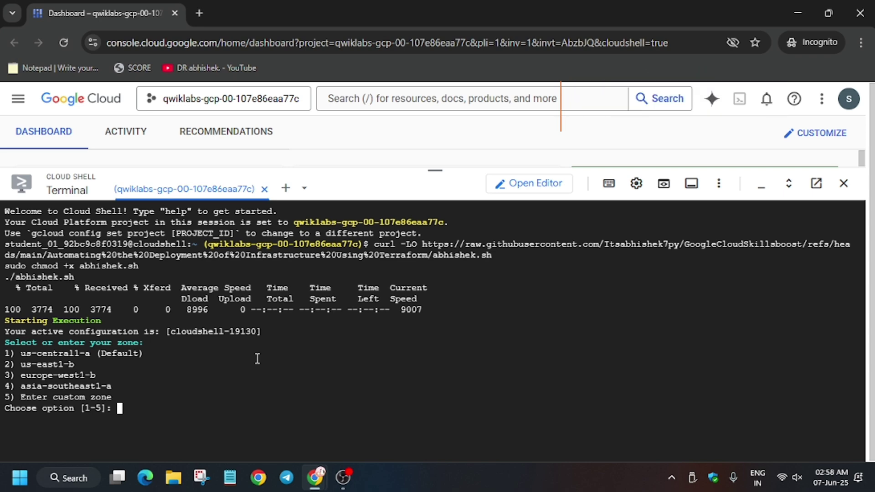
text(5)
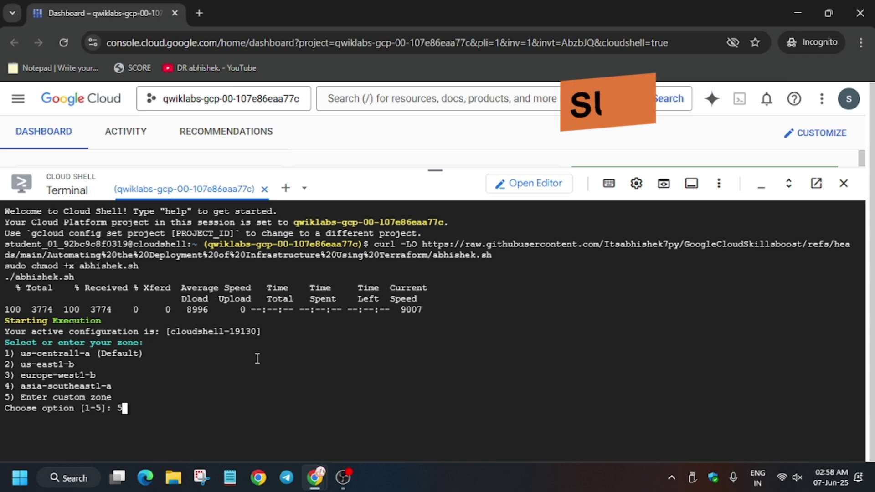
key(Return)
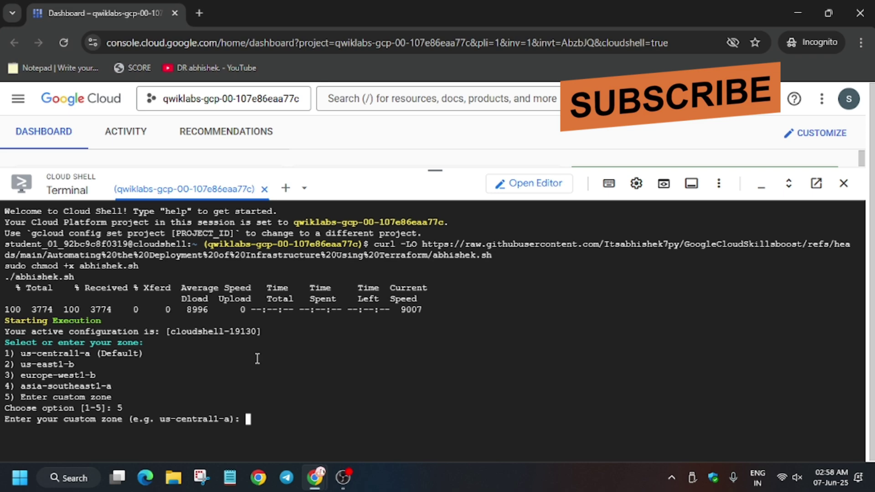
text(us-central1-a)
key(Return)
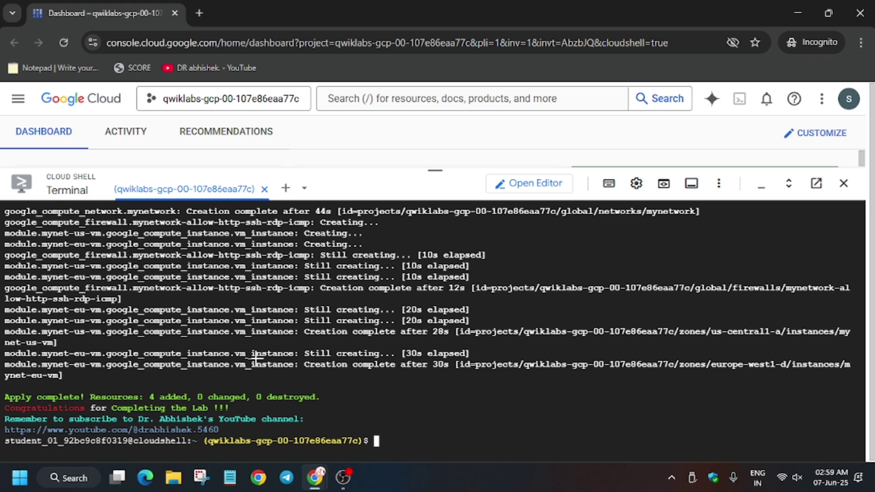
Run the mynetwork checkpoint's progress check from the lab instructions
key(alt+Tab)
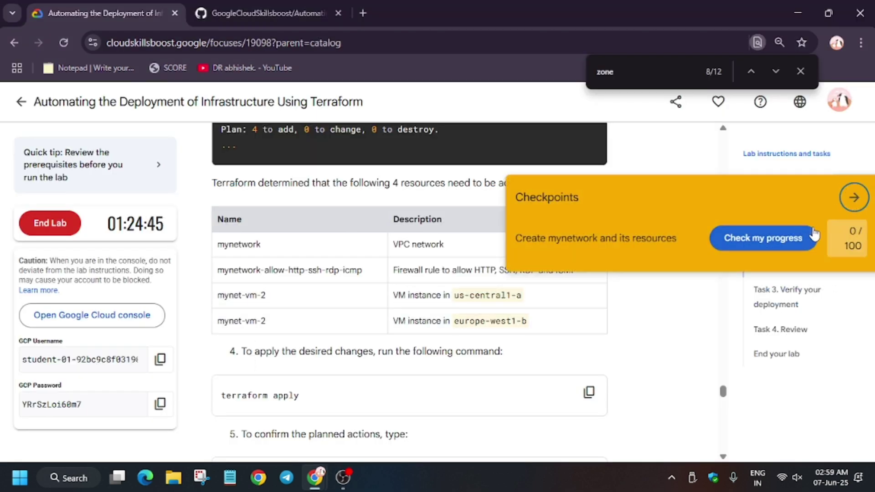
click(763, 238)
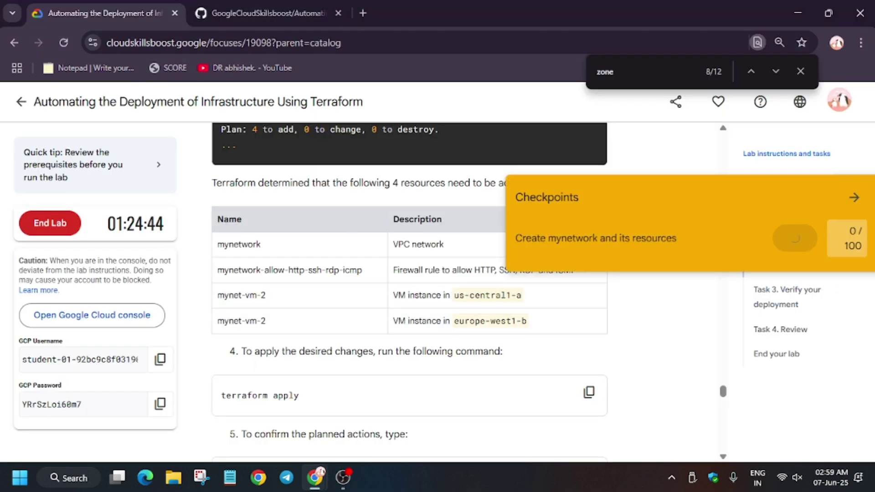
click(801, 72)
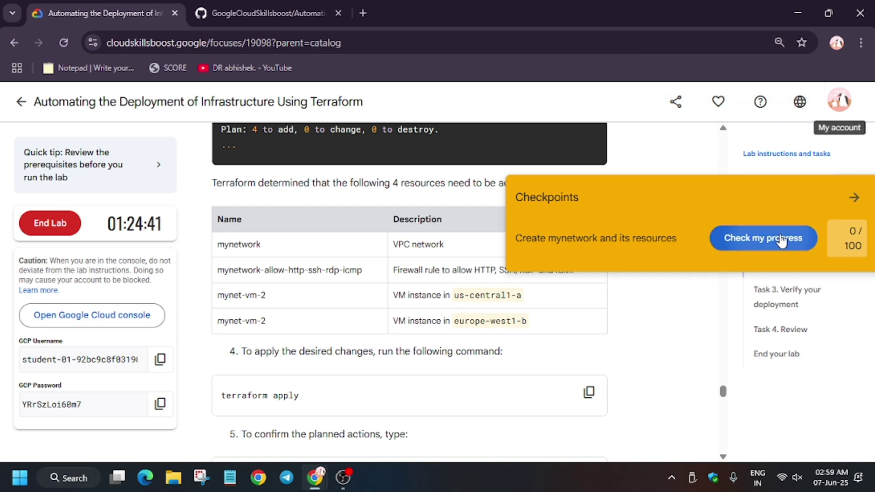
click(783, 239)
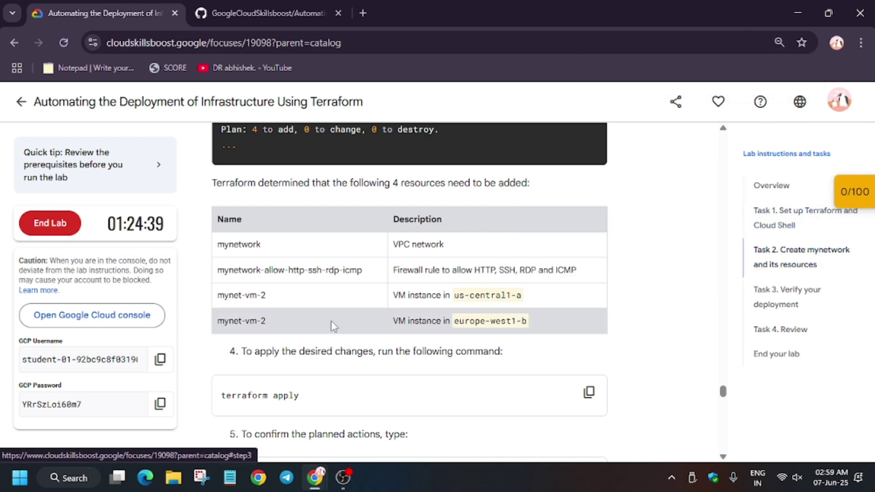
scroll(332, 327, down, 7)
scroll(338, 293, up, 1)
click(322, 259)
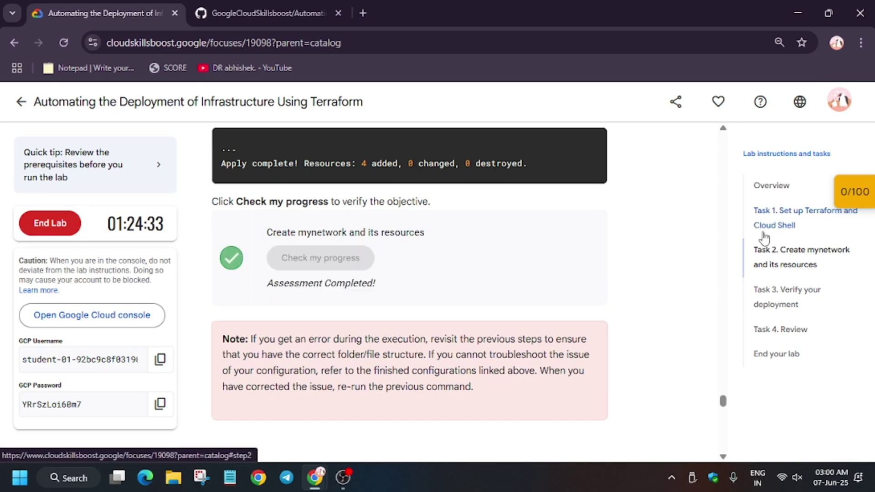
Refresh the checkpoint score to 100/100 and end the lab
click(765, 185)
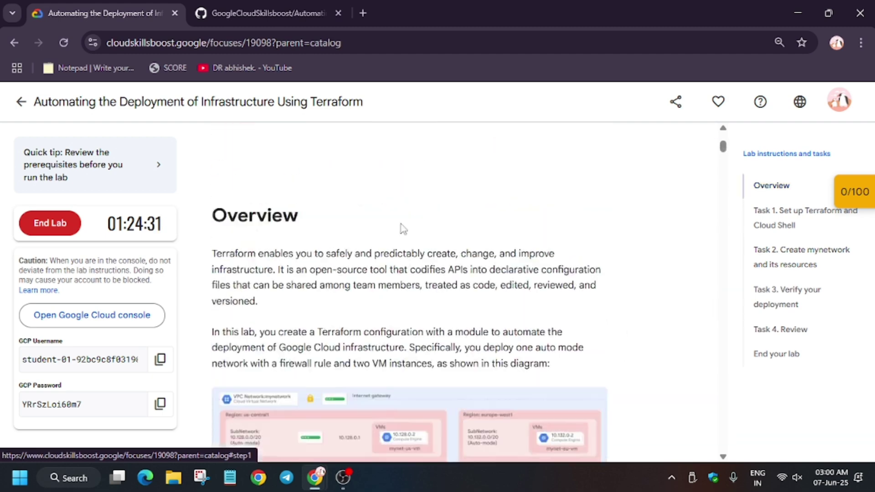
click(854, 193)
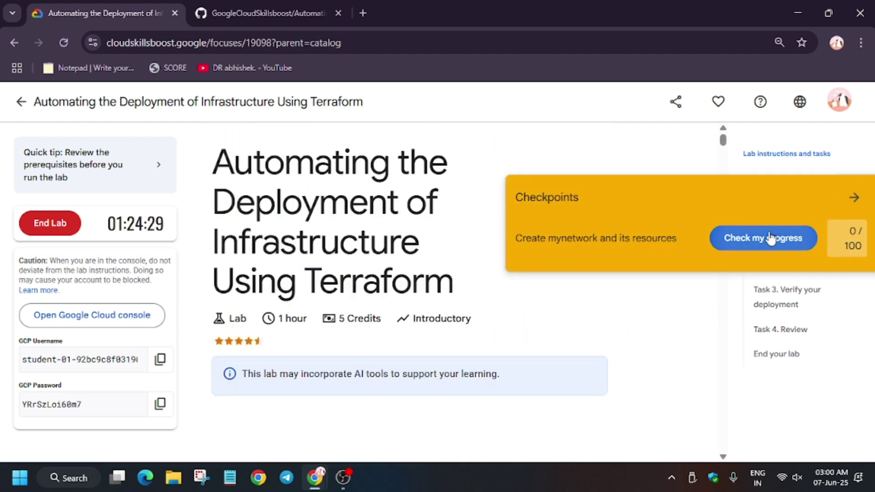
click(771, 240)
click(853, 197)
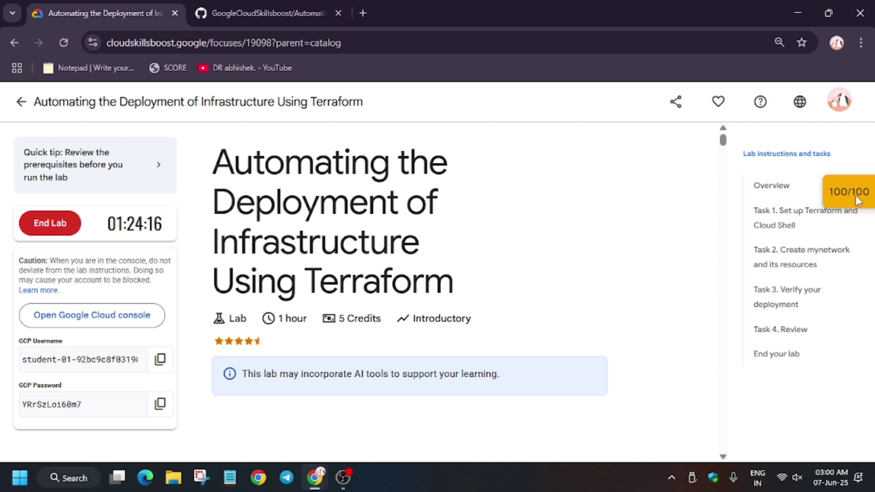
click(76, 223)
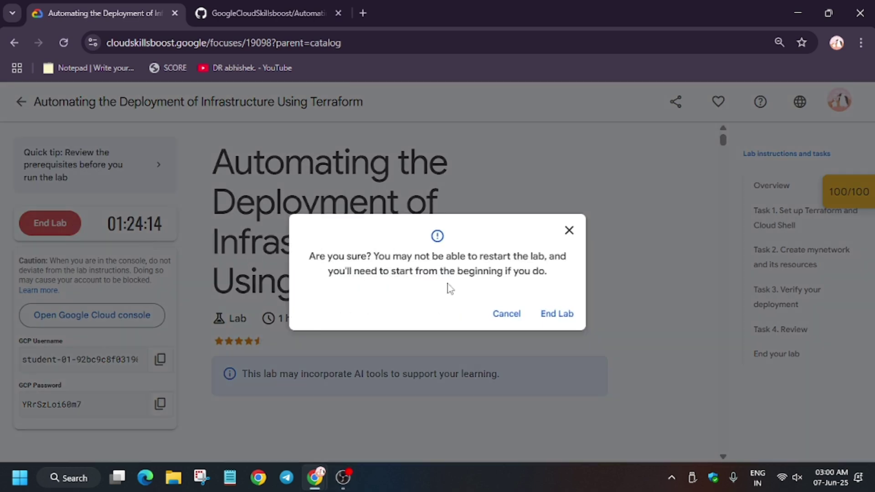